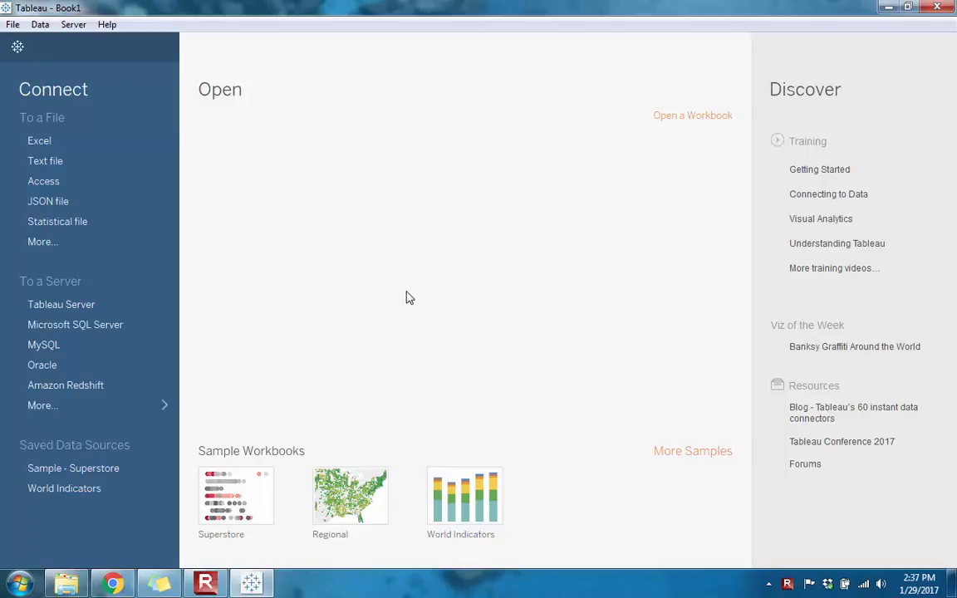
Step: Browse the Excel files available for connection without opening one, and open Sheet 1 on the Global Superstore data
{"action": "left_click", "coordinate": [38, 142]}
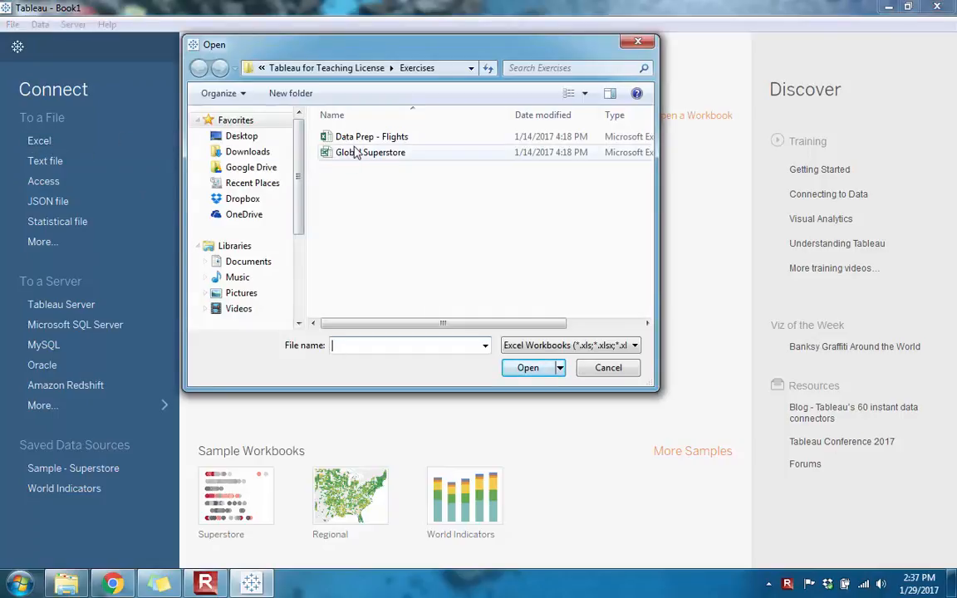
{"action": "left_click", "coordinate": [607, 368]}
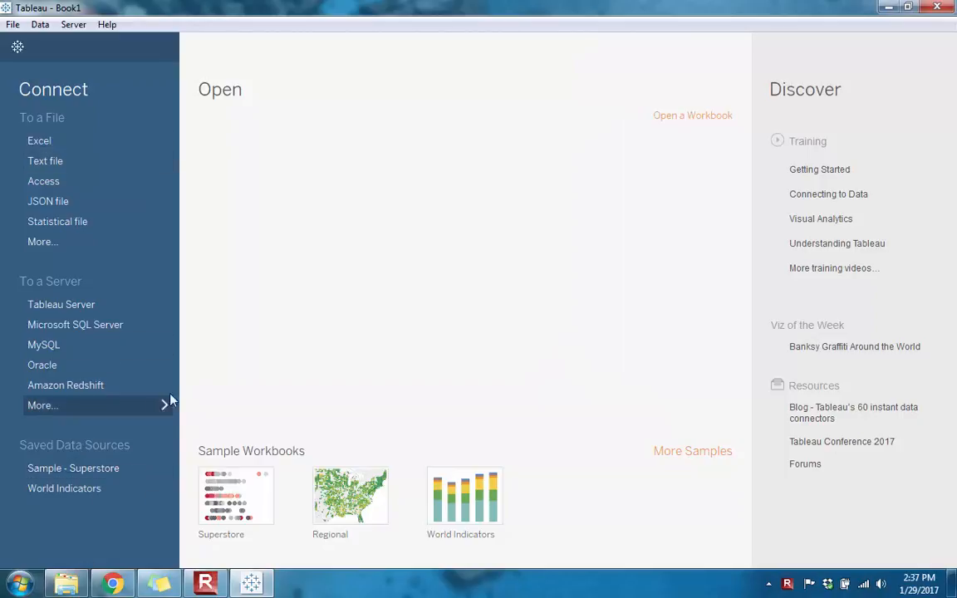
{"action": "left_click", "coordinate": [17, 46]}
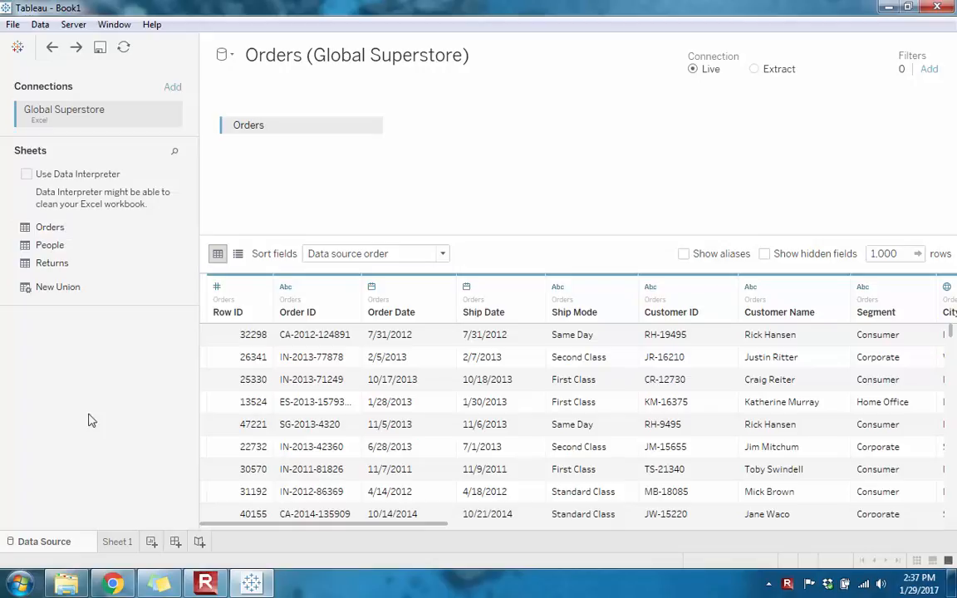
{"action": "left_click", "coordinate": [118, 542]}
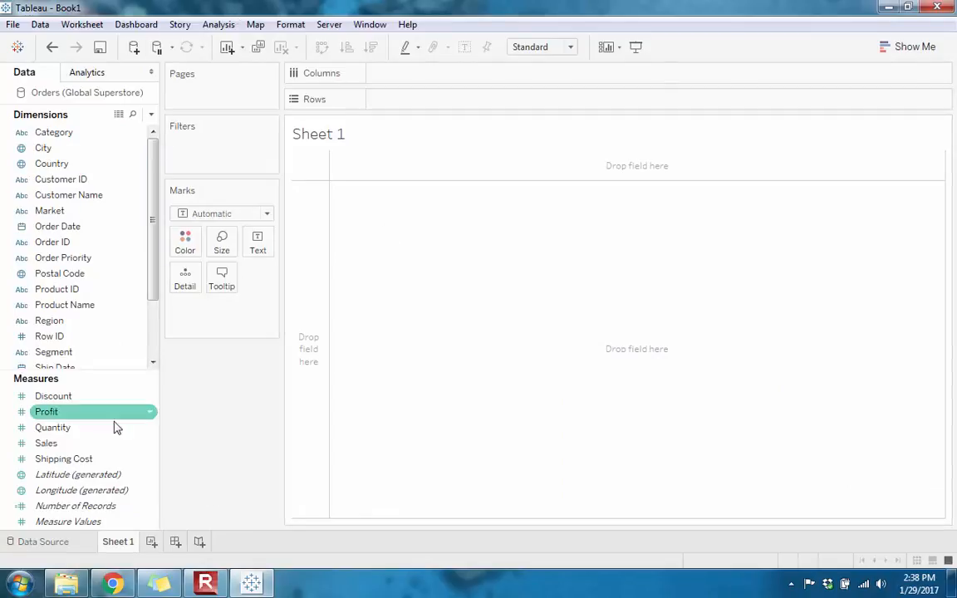
Step: Add a second worksheet, return to Sheet 1 and undo the addition
{"action": "left_click", "coordinate": [152, 544]}
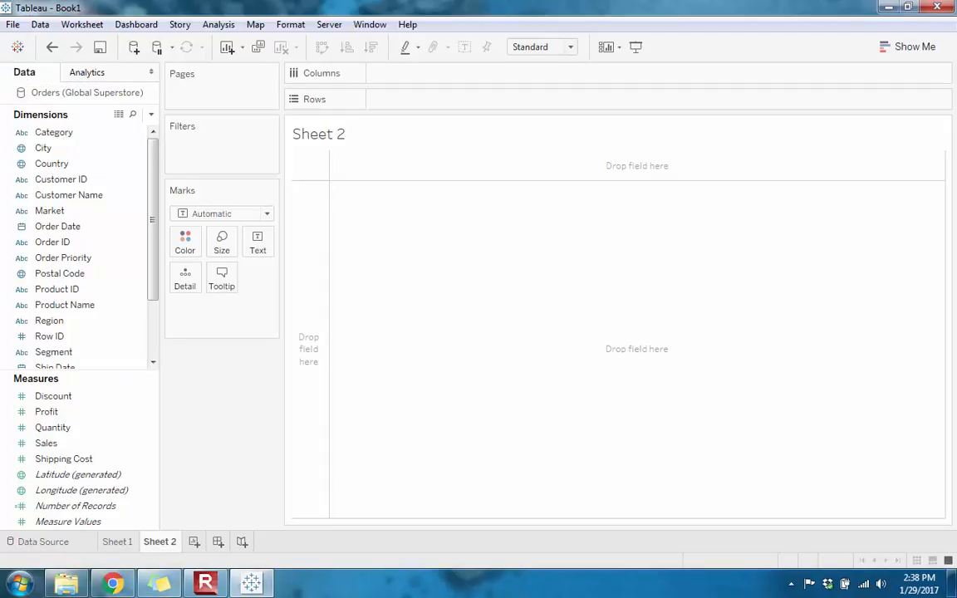
{"action": "left_click", "coordinate": [117, 542]}
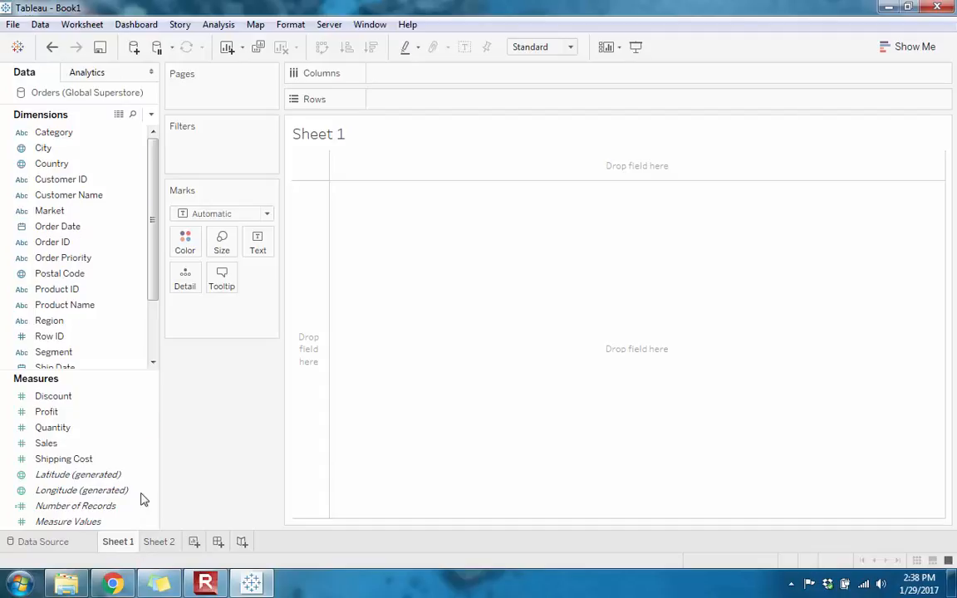
{"action": "left_click", "coordinate": [51, 46]}
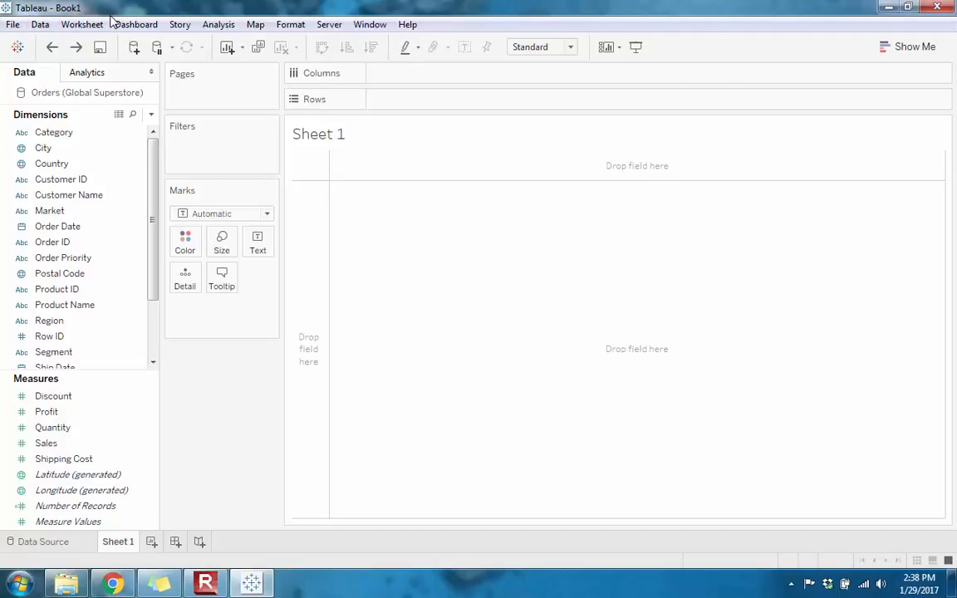
{"action": "left_click", "coordinate": [40, 24]}
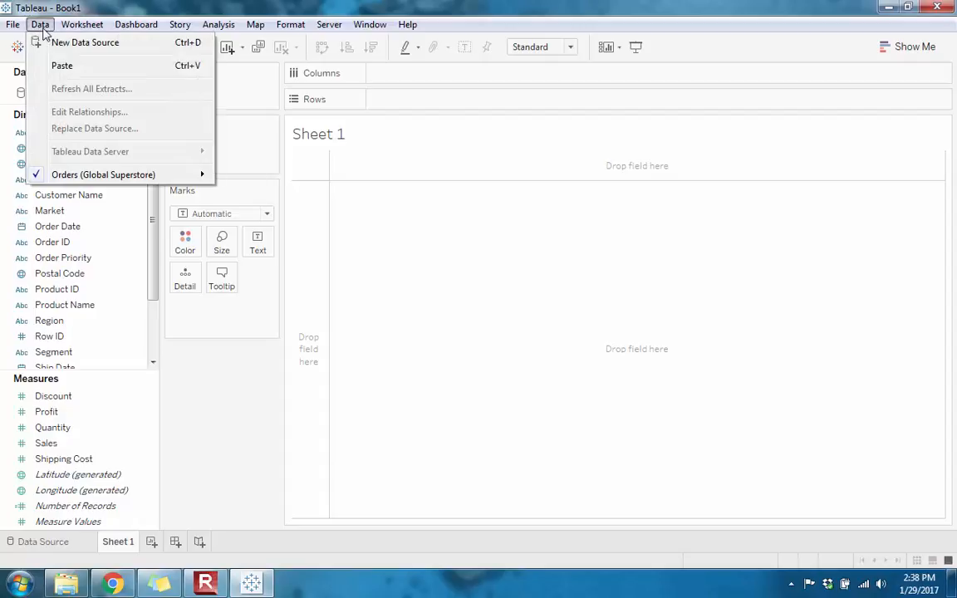
{"action": "mouse_move", "coordinate": [87, 25]}
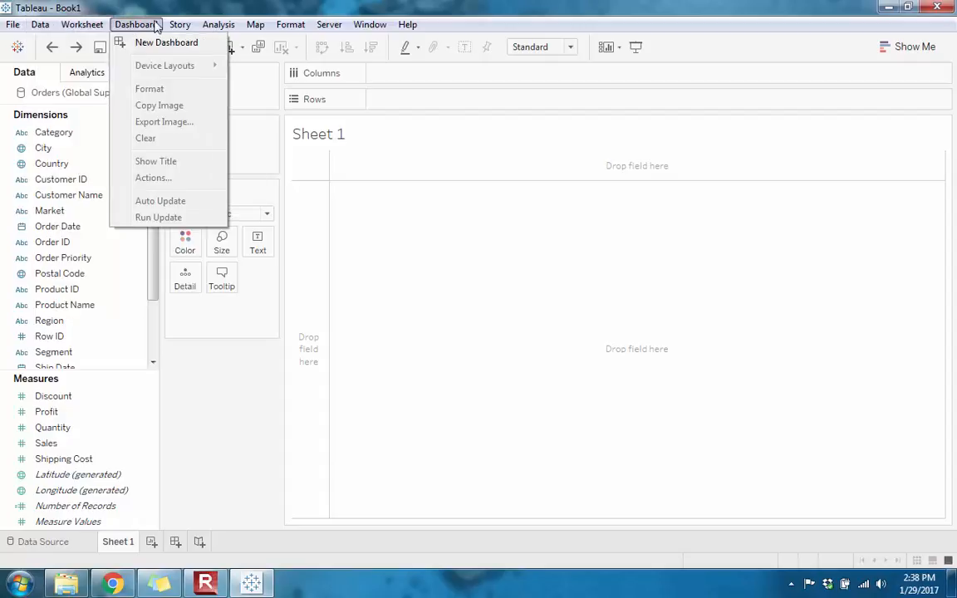
{"action": "mouse_move", "coordinate": [231, 27]}
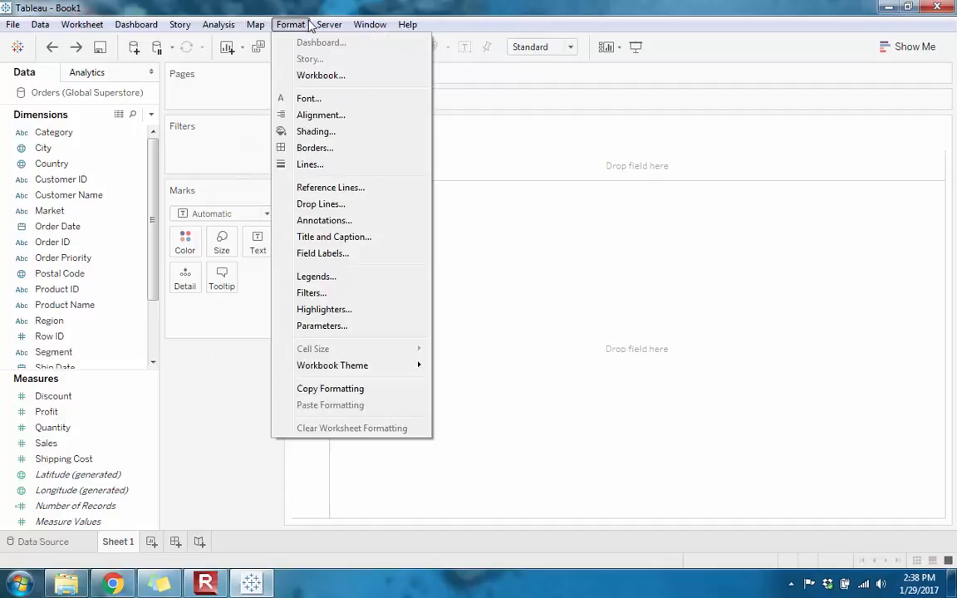
{"action": "mouse_move", "coordinate": [363, 27]}
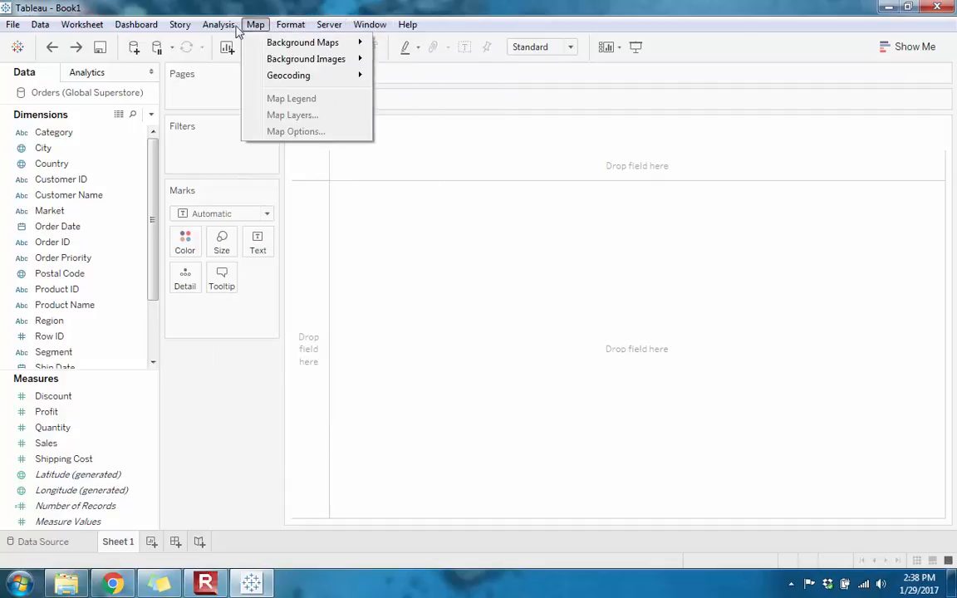
{"action": "mouse_move", "coordinate": [192, 30]}
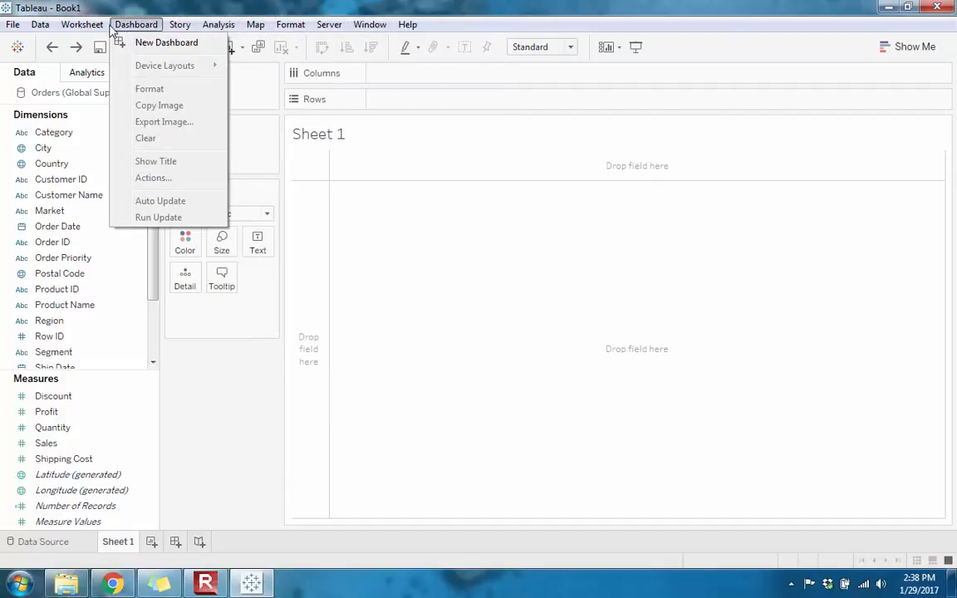
{"action": "left_click", "coordinate": [153, 5]}
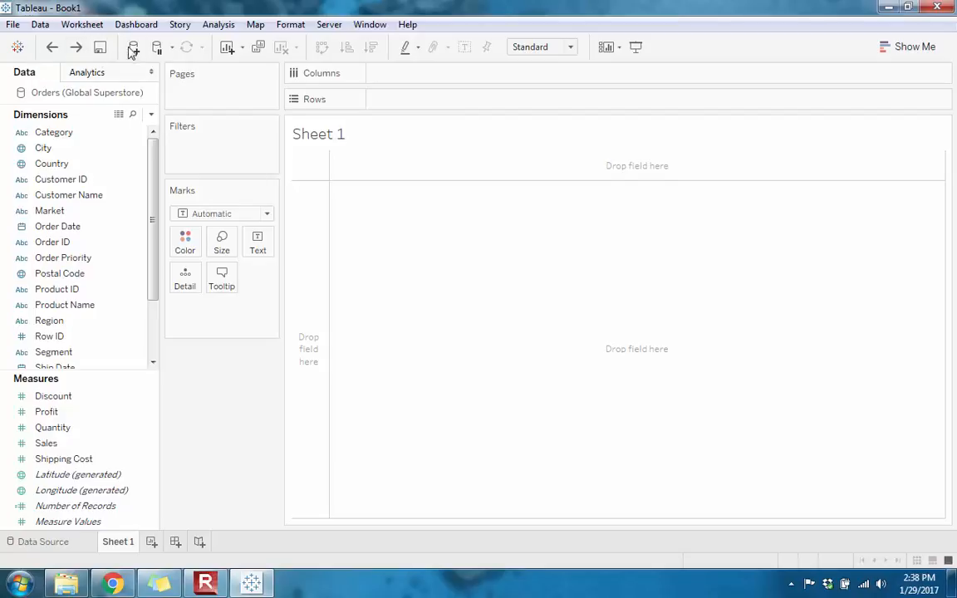
Step: Review the file types offered for saving the workbook, keep Tableau Workbook (*.twb) selected and cancel the save
{"action": "left_click", "coordinate": [51, 50]}
{"action": "left_click", "coordinate": [75, 50]}
{"action": "left_click", "coordinate": [100, 49]}
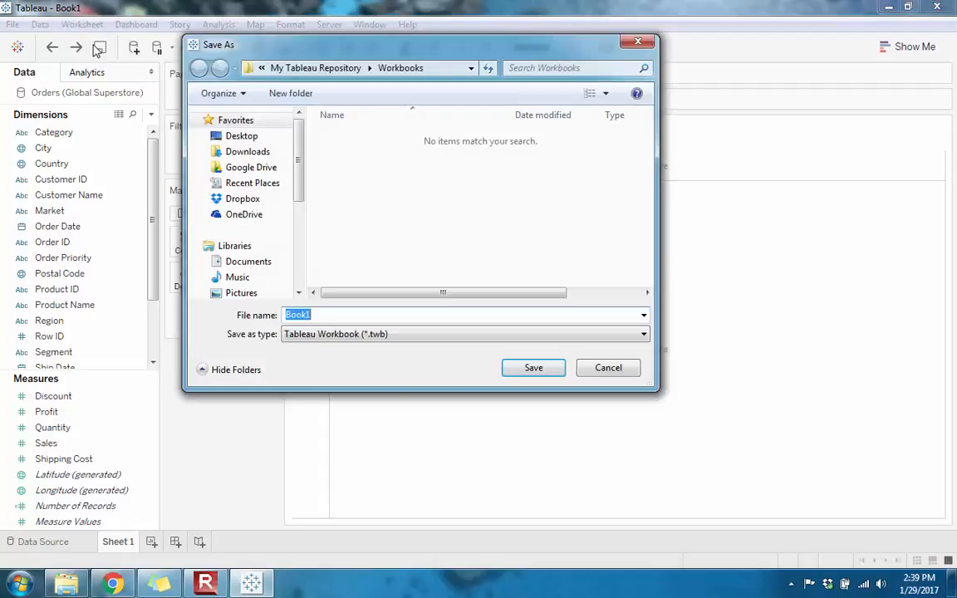
{"action": "left_click", "coordinate": [418, 339]}
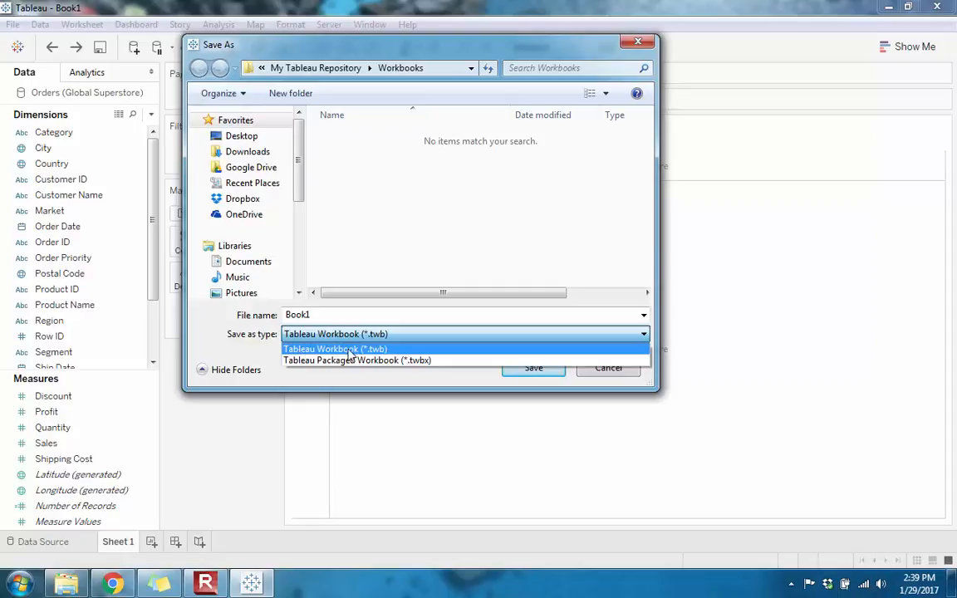
{"action": "left_click", "coordinate": [375, 350]}
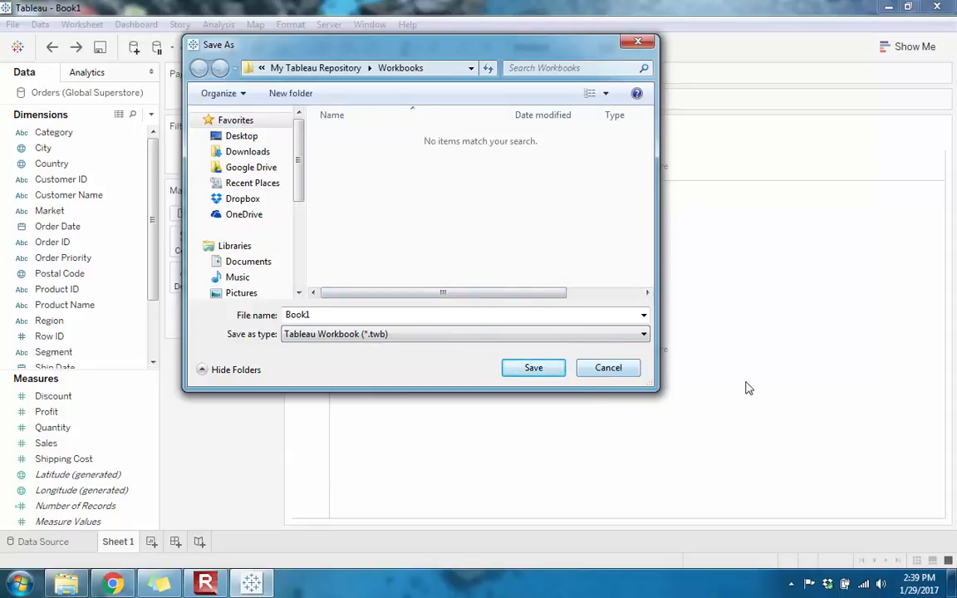
{"action": "left_click", "coordinate": [609, 376]}
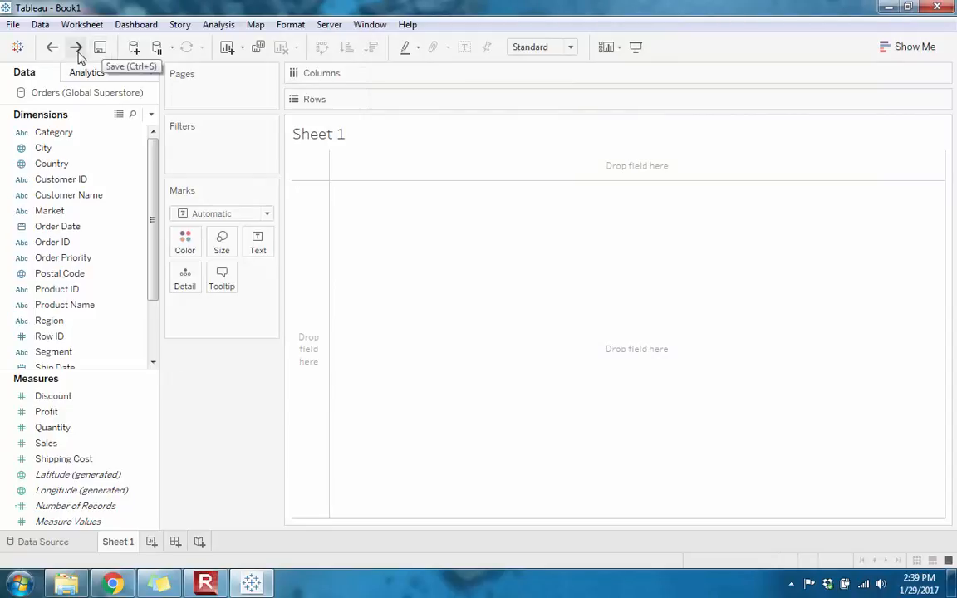
Step: View the start page with its connection options and saved data sources, and return to Sheet 1
{"action": "left_click", "coordinate": [17, 50]}
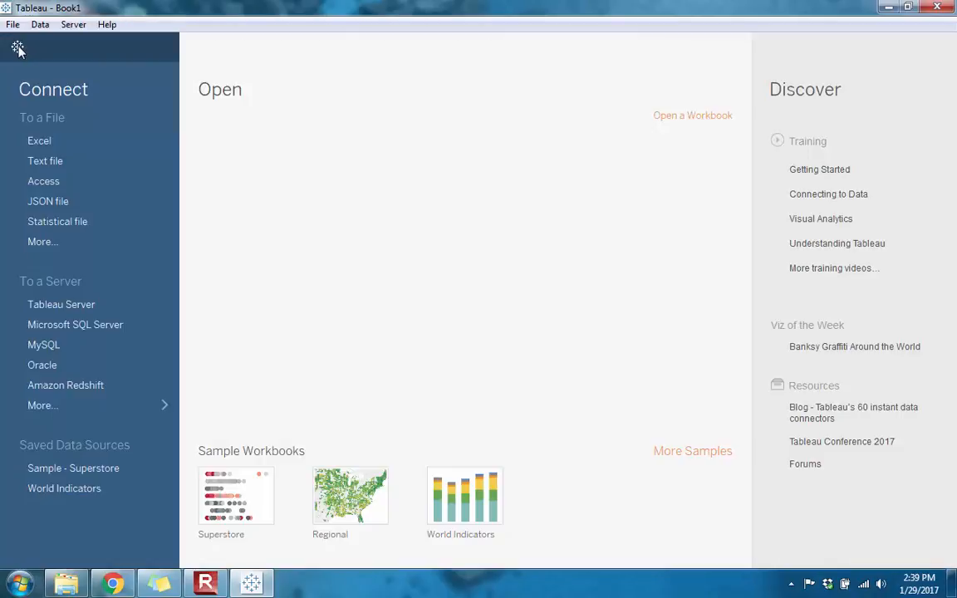
{"action": "left_click", "coordinate": [17, 47]}
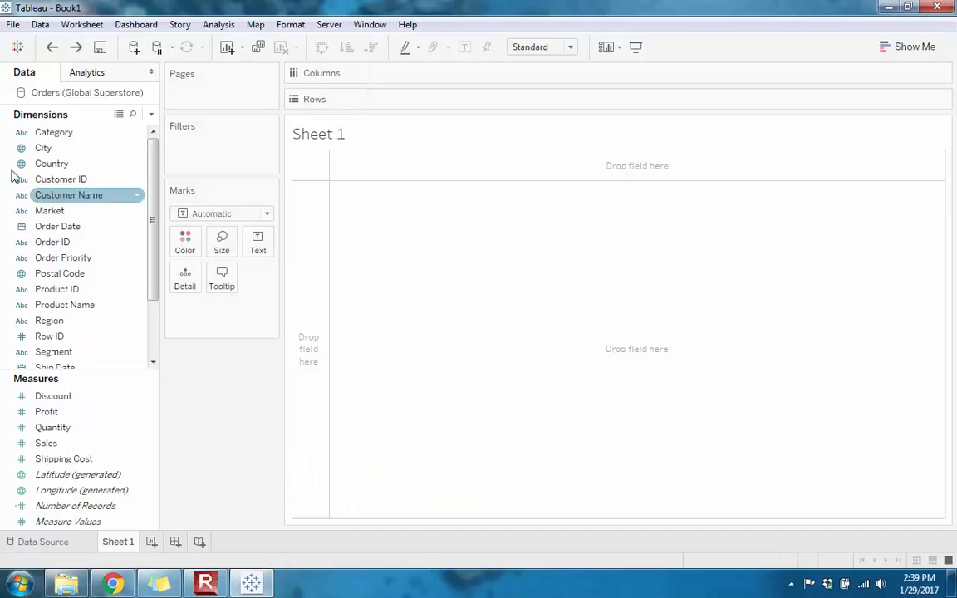
{"action": "left_click", "coordinate": [15, 47]}
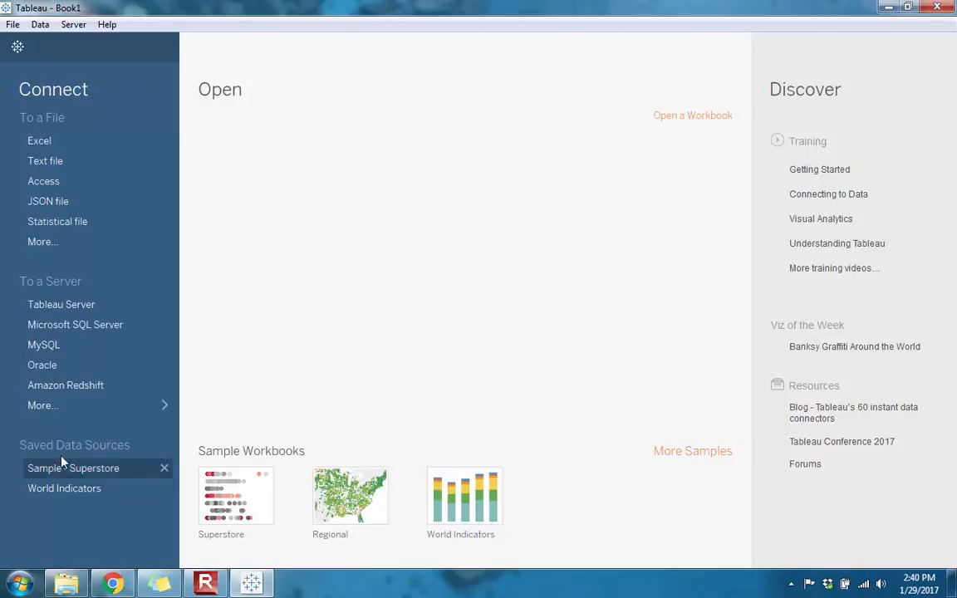
{"action": "left_click", "coordinate": [18, 47]}
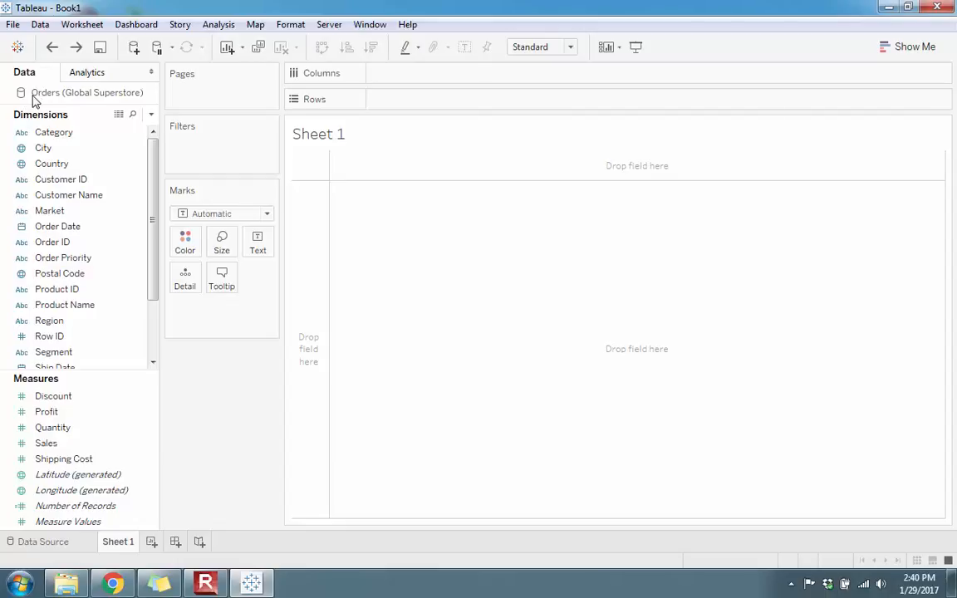
Step: View the Orders (Global Superstore) data source page and the start page, and come back to Sheet 1
{"action": "double_click", "coordinate": [113, 95]}
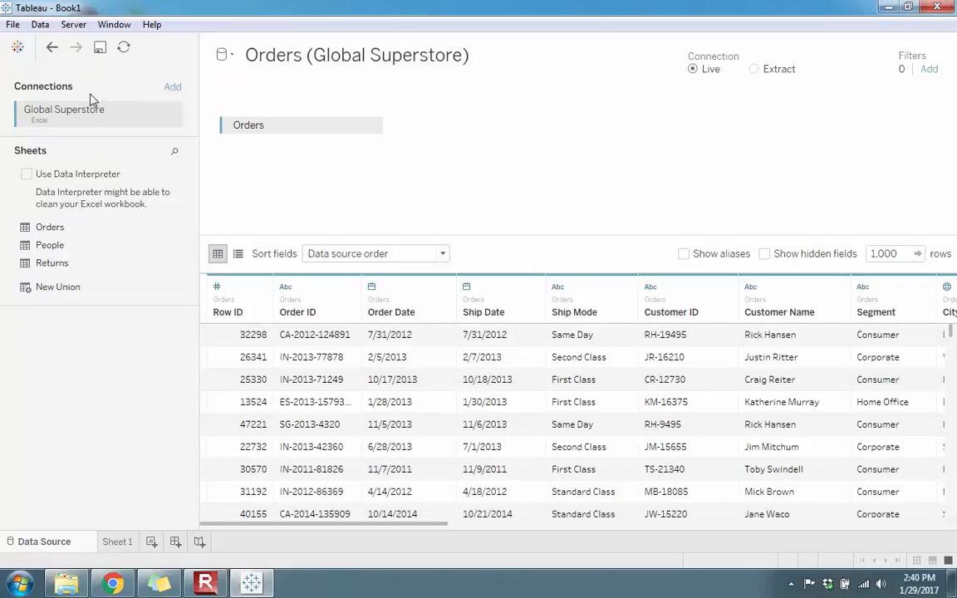
{"action": "left_click", "coordinate": [18, 47]}
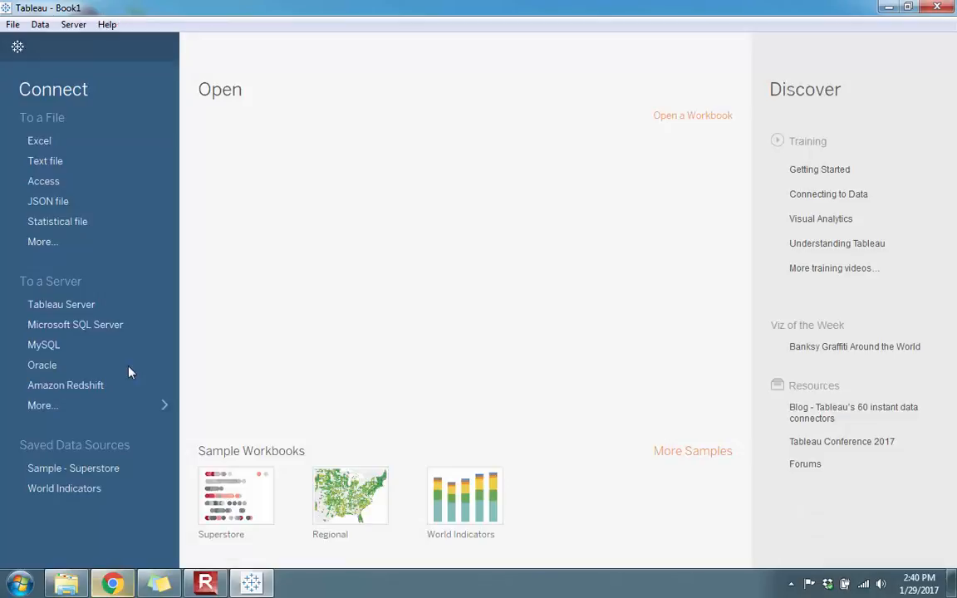
{"action": "left_click", "coordinate": [17, 47]}
{"action": "left_click", "coordinate": [117, 541]}
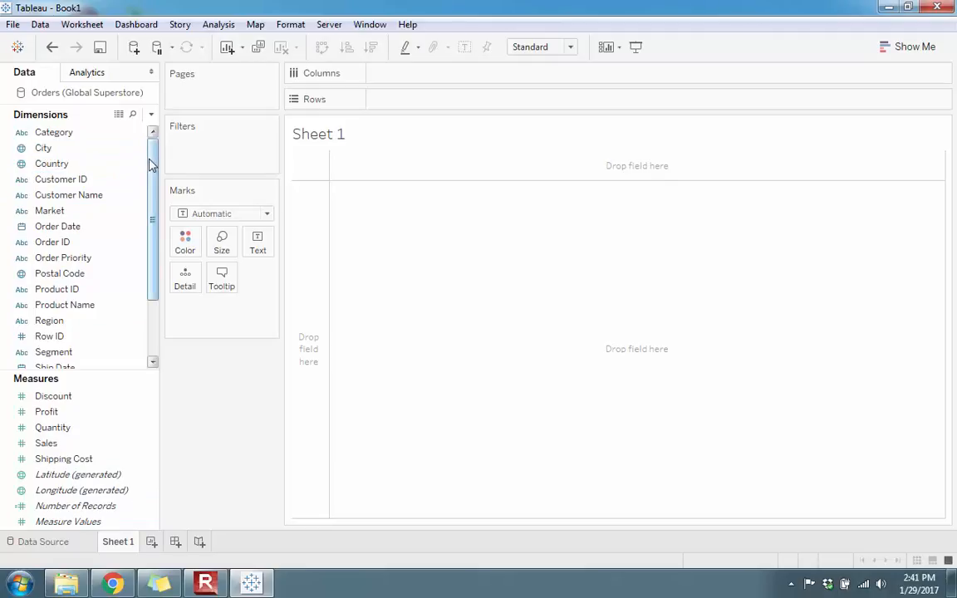
Step: Look over the Analytics options for the worksheet and go back to the list of dimensions and measures
{"action": "left_click", "coordinate": [87, 73]}
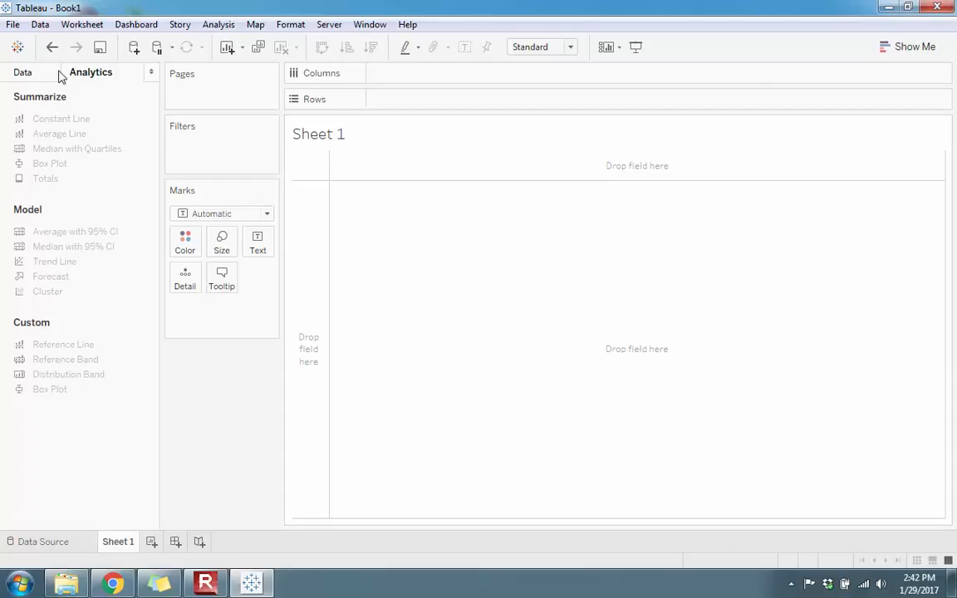
{"action": "left_click", "coordinate": [30, 69]}
{"action": "left_click", "coordinate": [98, 443]}
{"action": "left_click", "coordinate": [43, 397]}
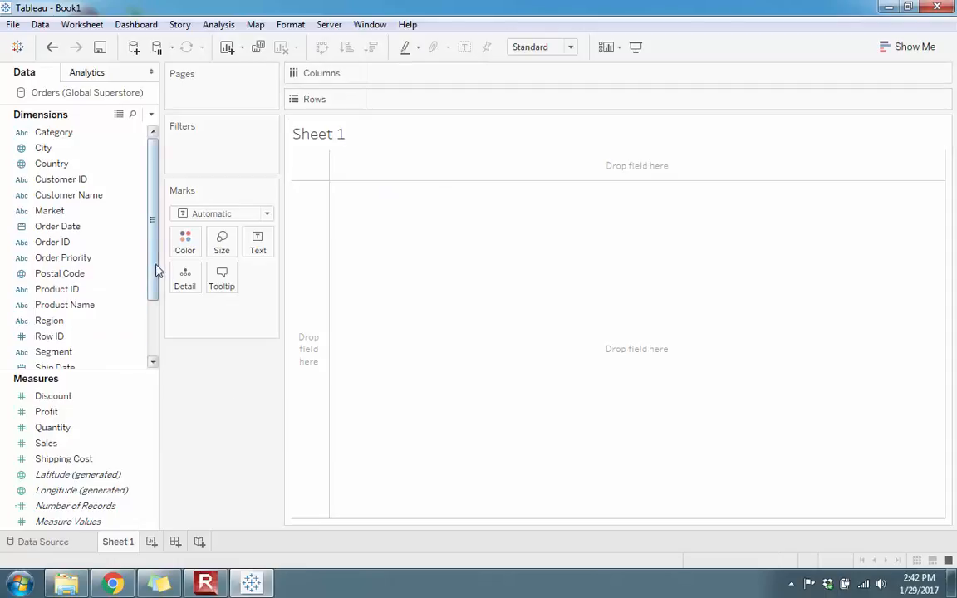
Step: Build a bar chart on Sheet 1 with Profit on Columns and Sub-Category on Rows
{"action": "left_click_drag", "start_coordinate": [41, 412], "coordinate": [409, 75]}
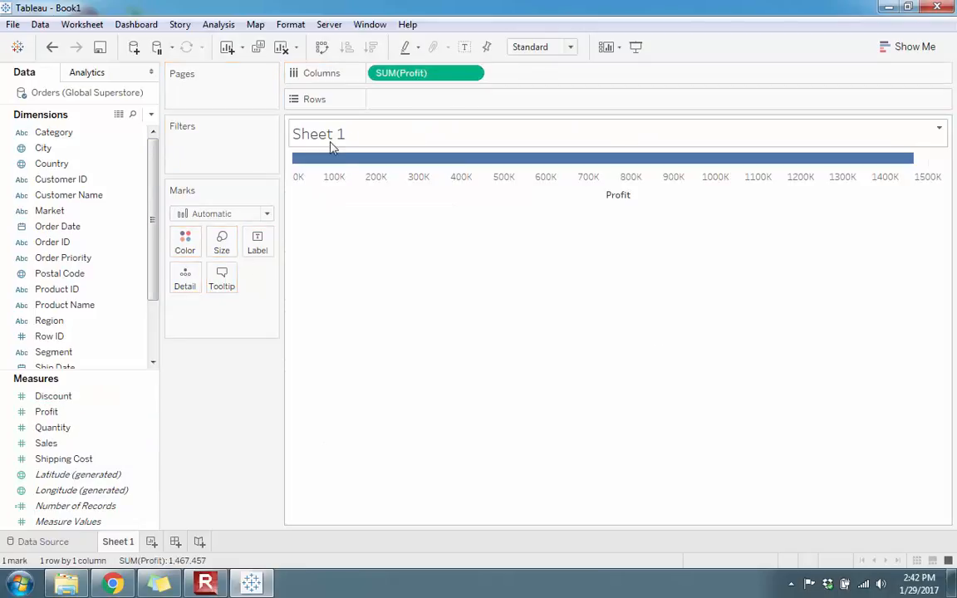
{"action": "left_click_drag", "start_coordinate": [153, 187], "coordinate": [153, 258]}
{"action": "left_click_drag", "start_coordinate": [66, 337], "coordinate": [419, 108]}
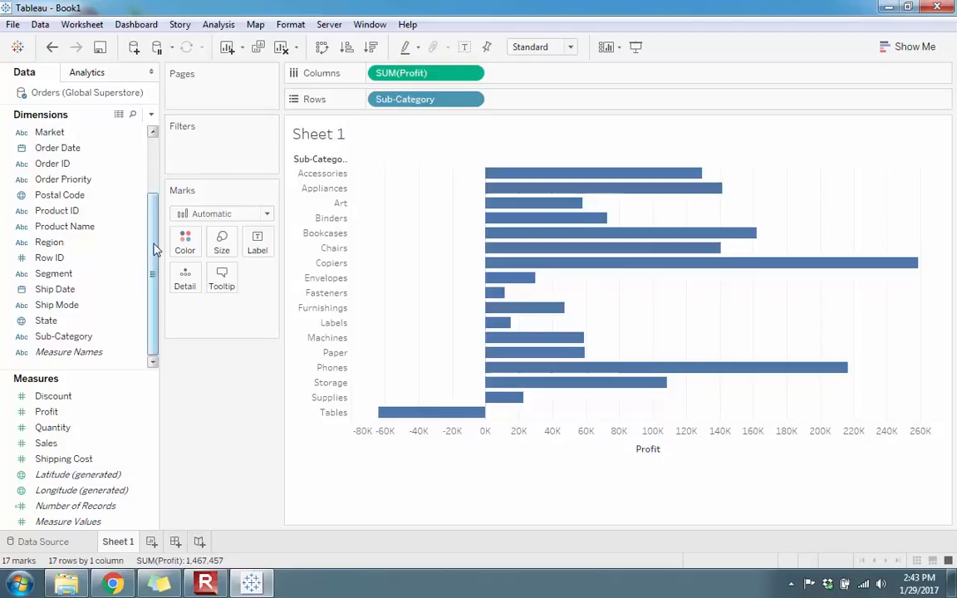
Step: Add a Category filter to Sheet 1 with Furniture, Office Supplies and Technology all selected
{"action": "left_click_drag", "start_coordinate": [152, 247], "coordinate": [143, 156]}
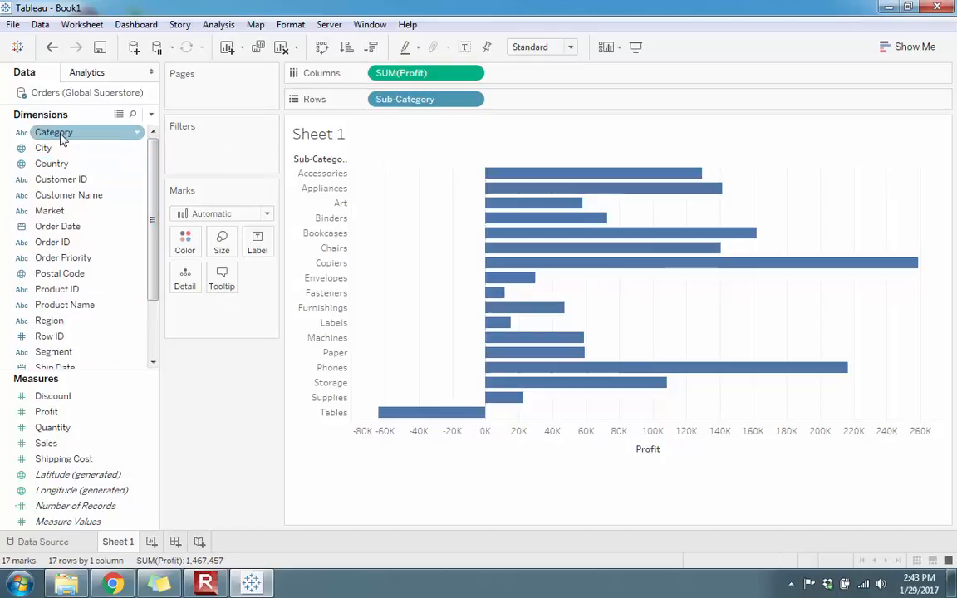
{"action": "left_click_drag", "start_coordinate": [47, 135], "coordinate": [205, 155]}
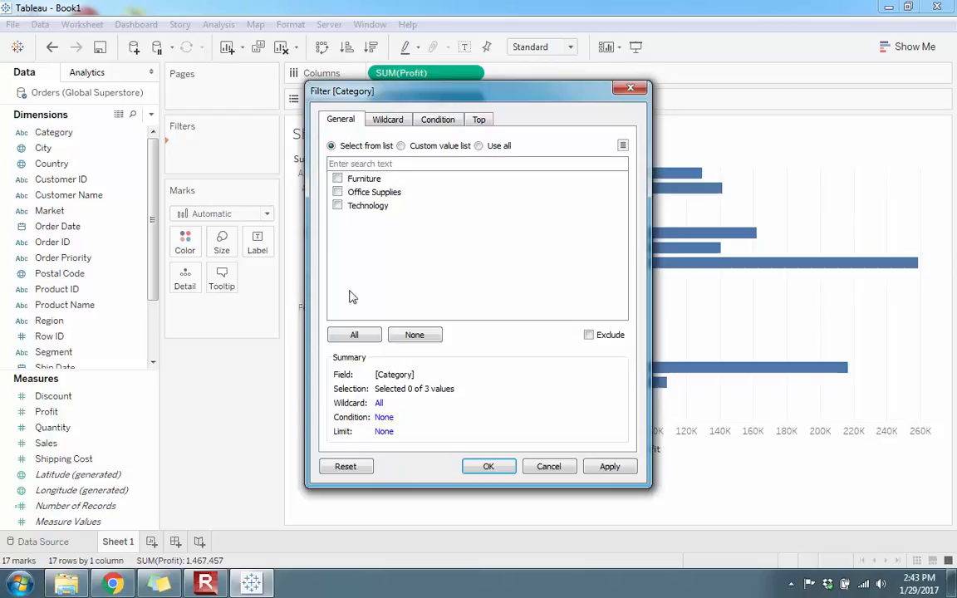
{"action": "left_click", "coordinate": [354, 336]}
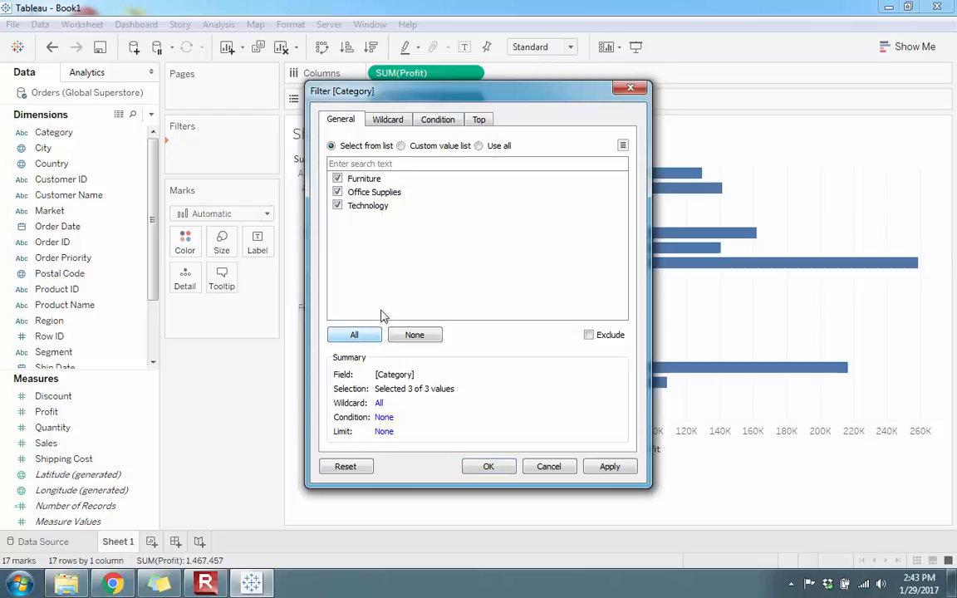
{"action": "left_click", "coordinate": [492, 467]}
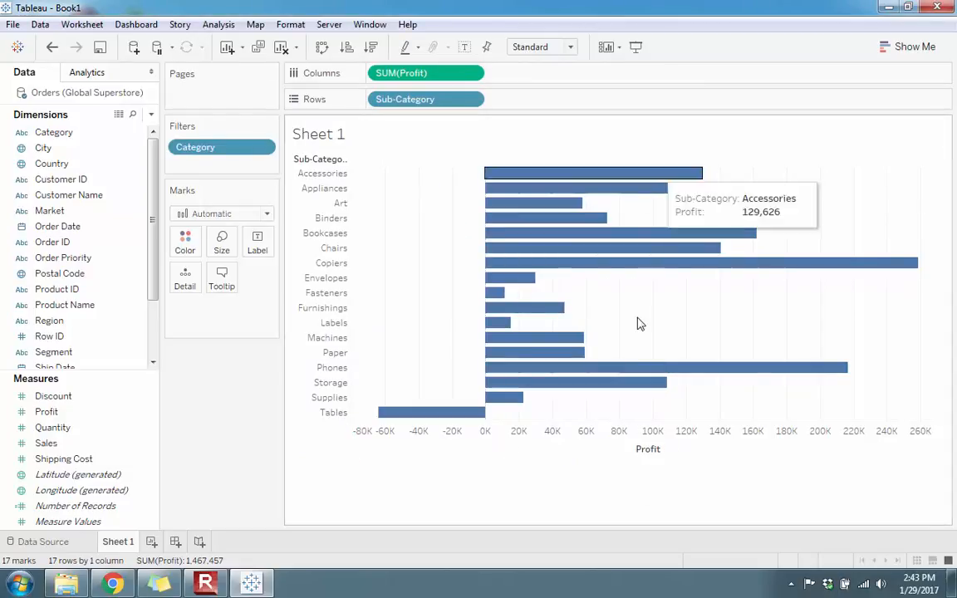
Step: Review the Category filter's options and edit settings, and close them without changing the selection
{"action": "left_click", "coordinate": [263, 148]}
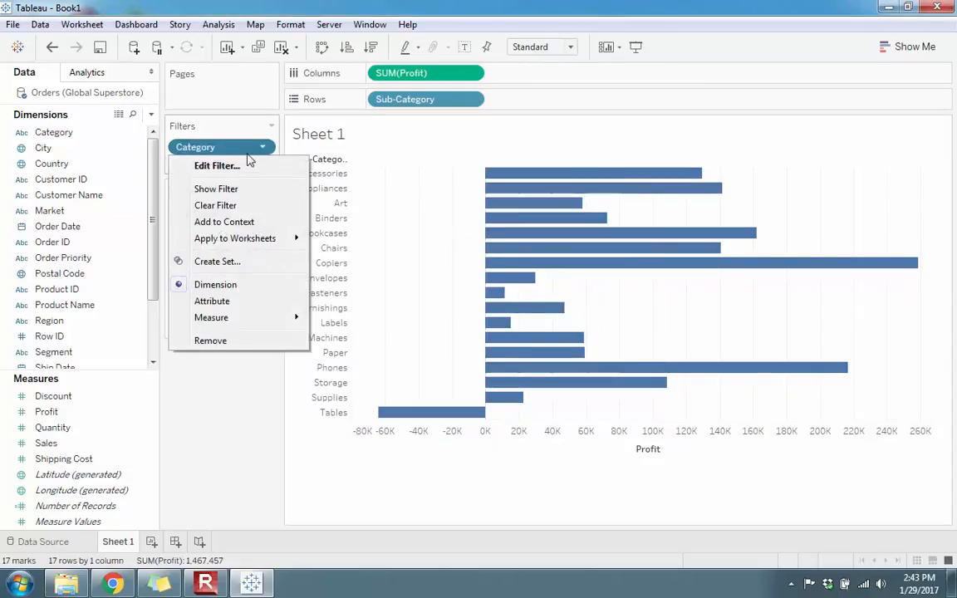
{"action": "left_click", "coordinate": [263, 148]}
{"action": "double_click", "coordinate": [264, 150]}
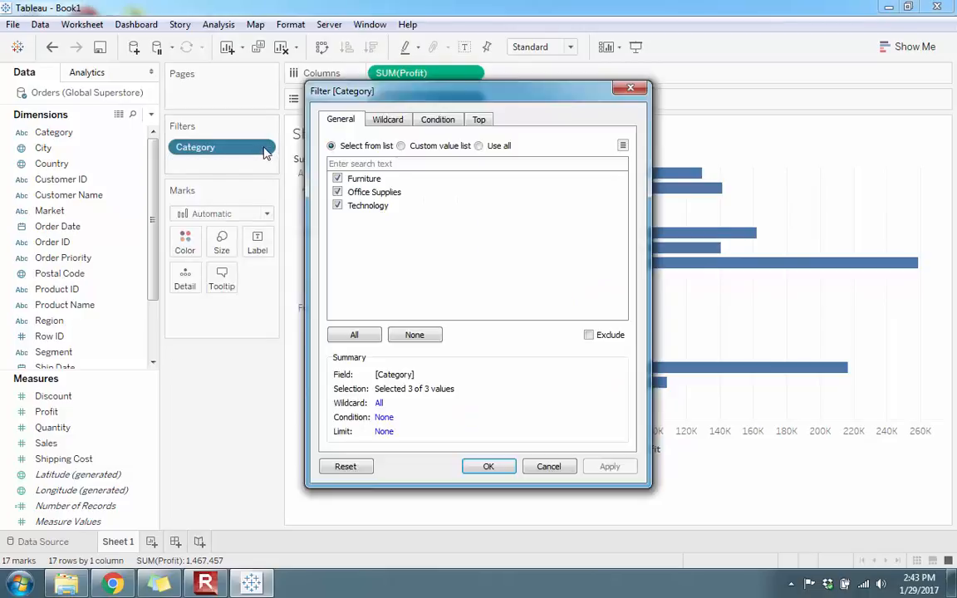
{"action": "left_click", "coordinate": [619, 95]}
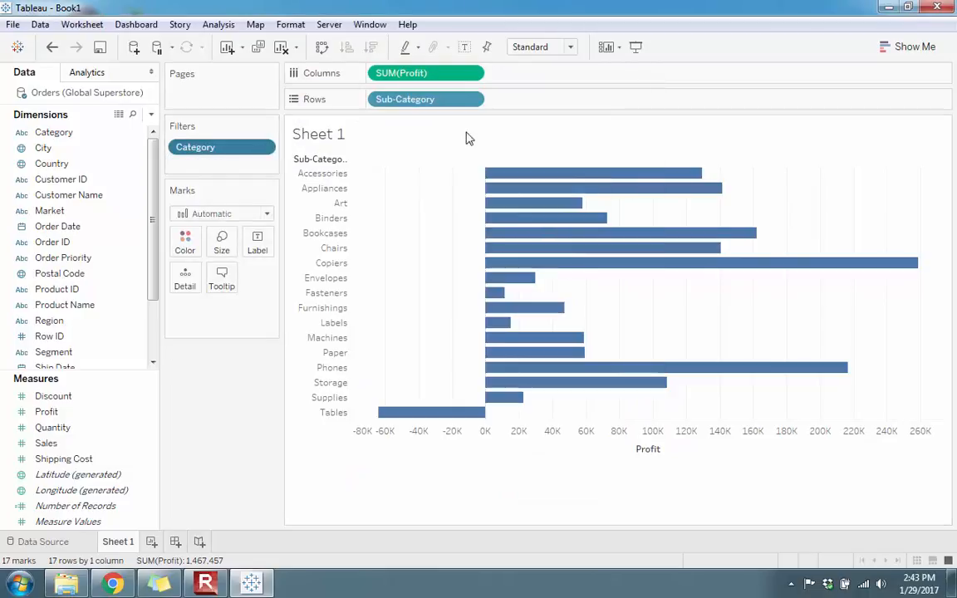
Step: Show the Category filter card beside the Sheet 1 chart
{"action": "left_click", "coordinate": [264, 150]}
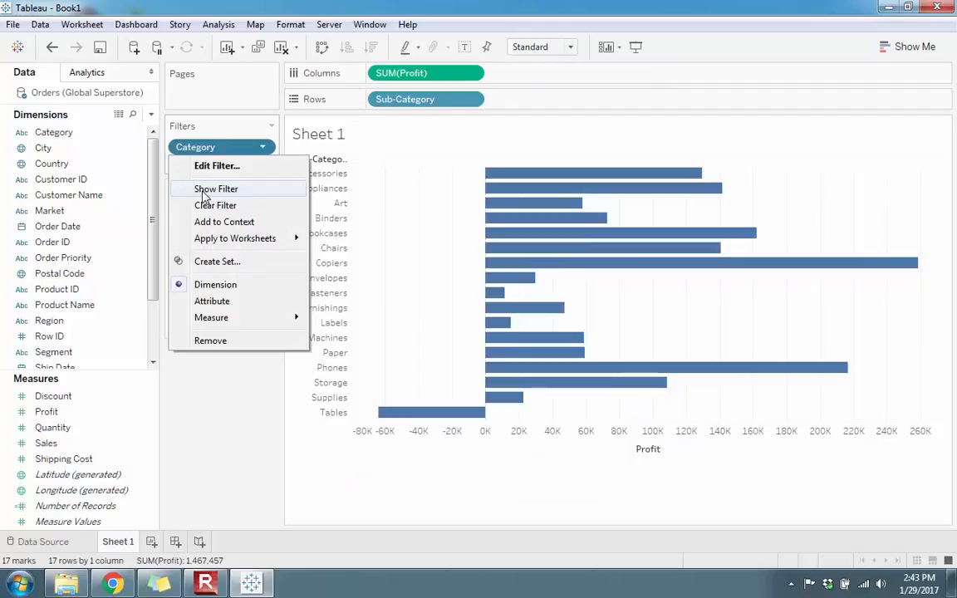
{"action": "left_click", "coordinate": [203, 189]}
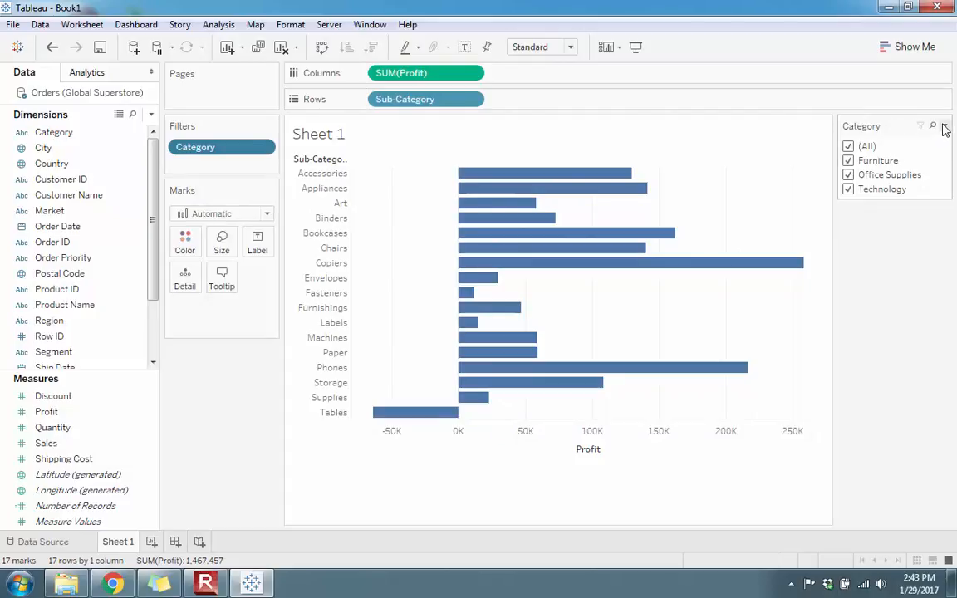
Step: Look over the Show Me chart types and the Category filter card's display options, closing both without changes
{"action": "left_click", "coordinate": [920, 45]}
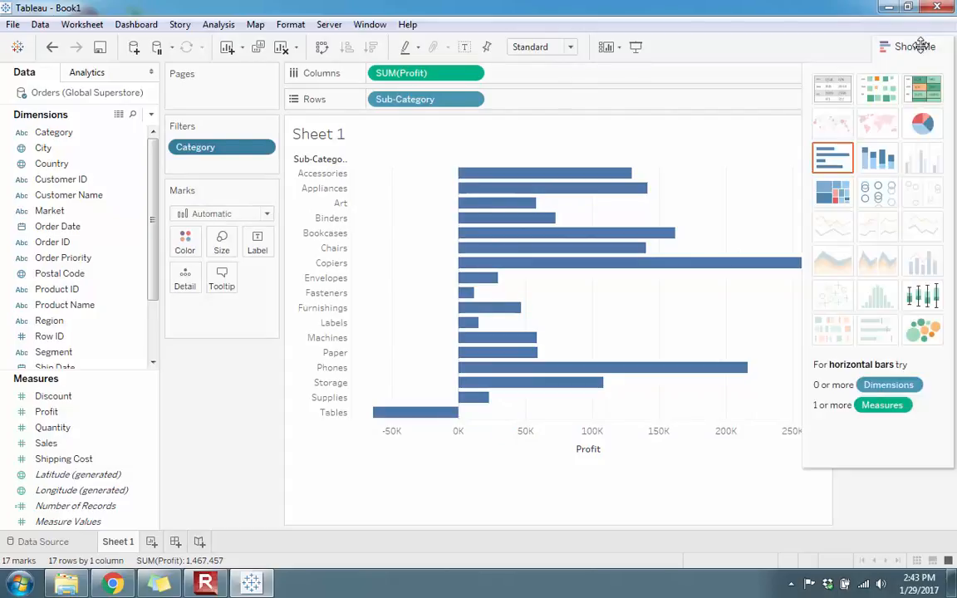
{"action": "left_click", "coordinate": [919, 47]}
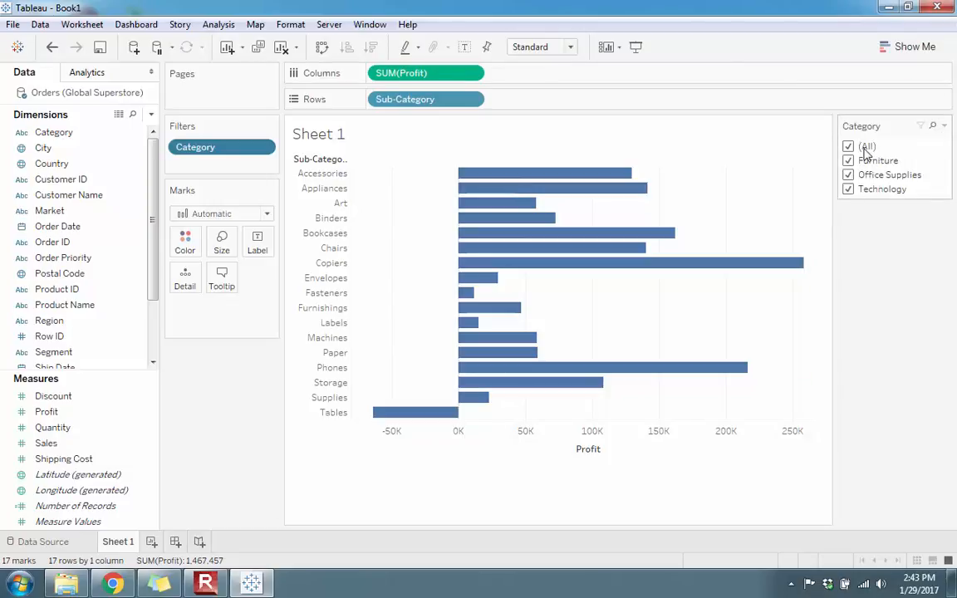
{"action": "left_click", "coordinate": [943, 126]}
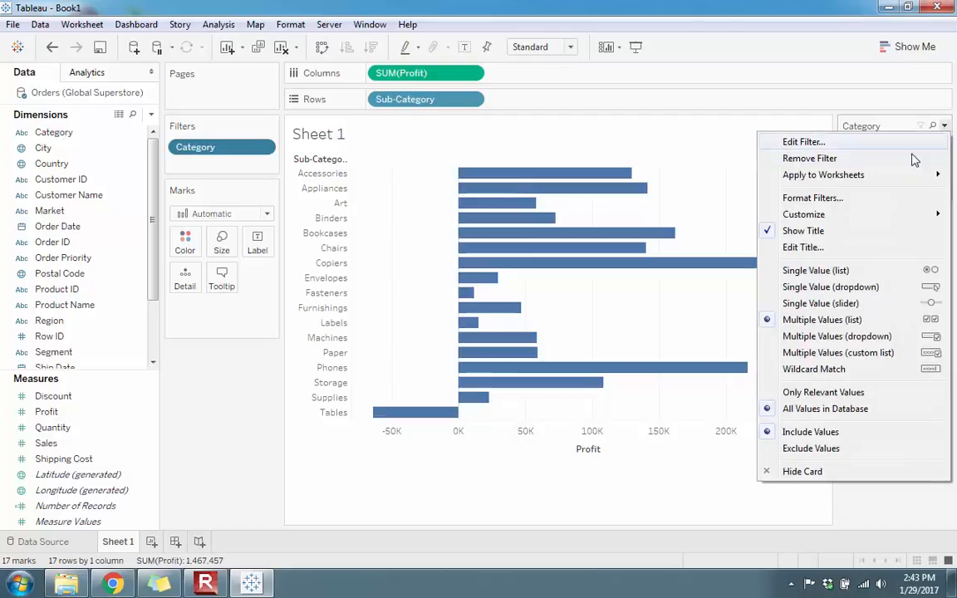
{"action": "left_click", "coordinate": [786, 5]}
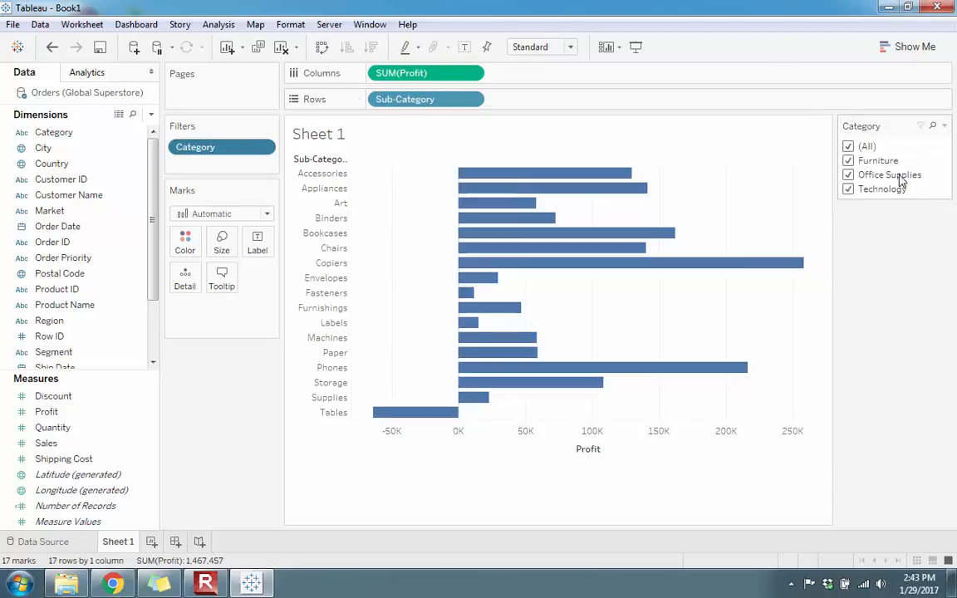
Step: Hide the "All" value in the Category filter card and show it again
{"action": "left_click", "coordinate": [945, 128]}
{"action": "mouse_move", "coordinate": [804, 220]}
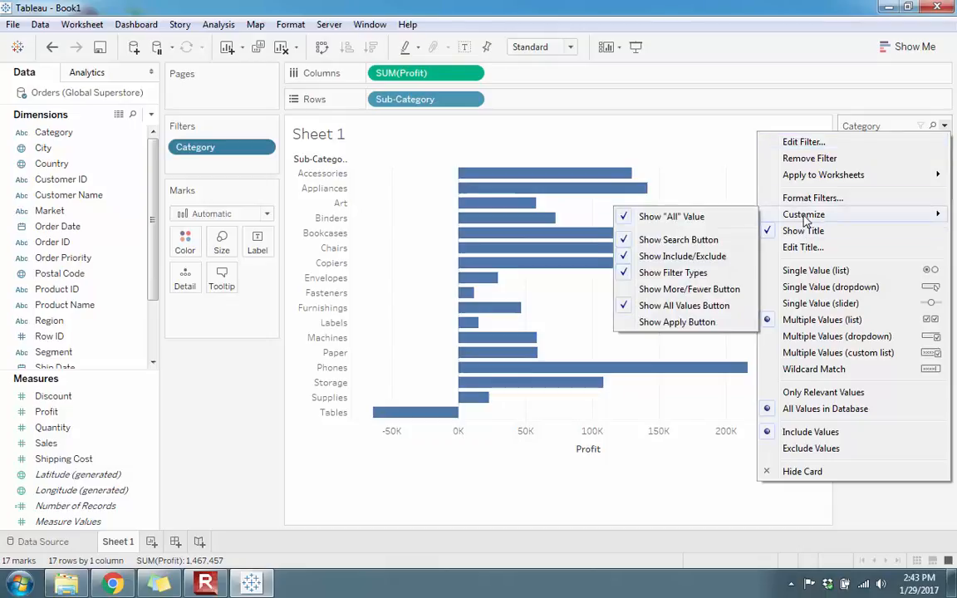
{"action": "left_click", "coordinate": [669, 218]}
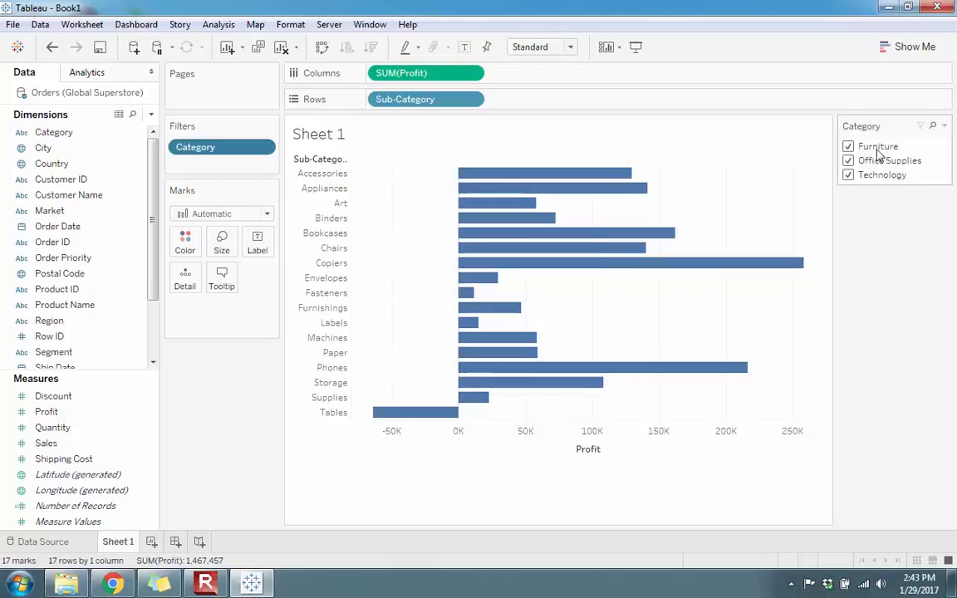
{"action": "left_click", "coordinate": [944, 127]}
{"action": "mouse_move", "coordinate": [840, 212]}
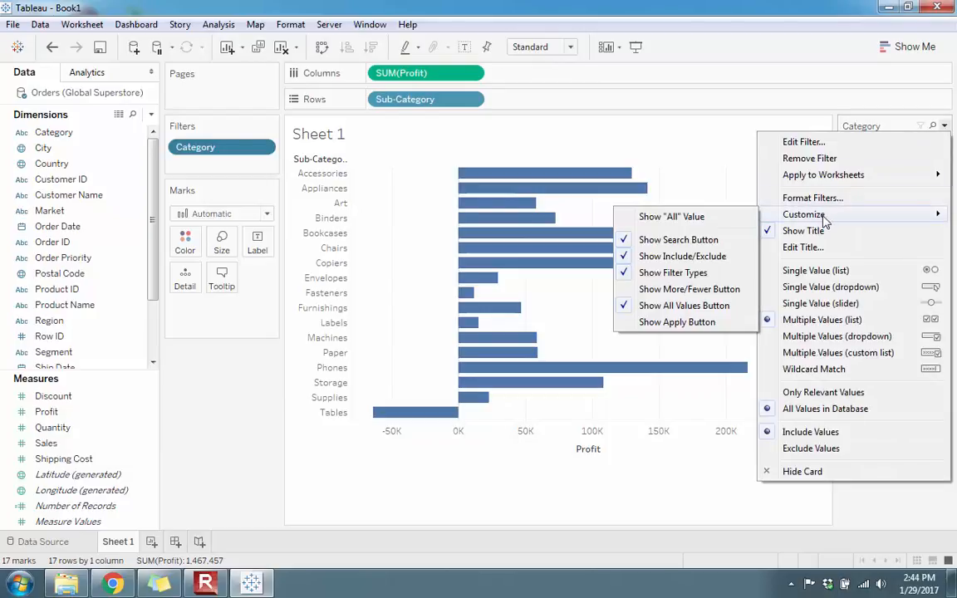
{"action": "left_click", "coordinate": [714, 217]}
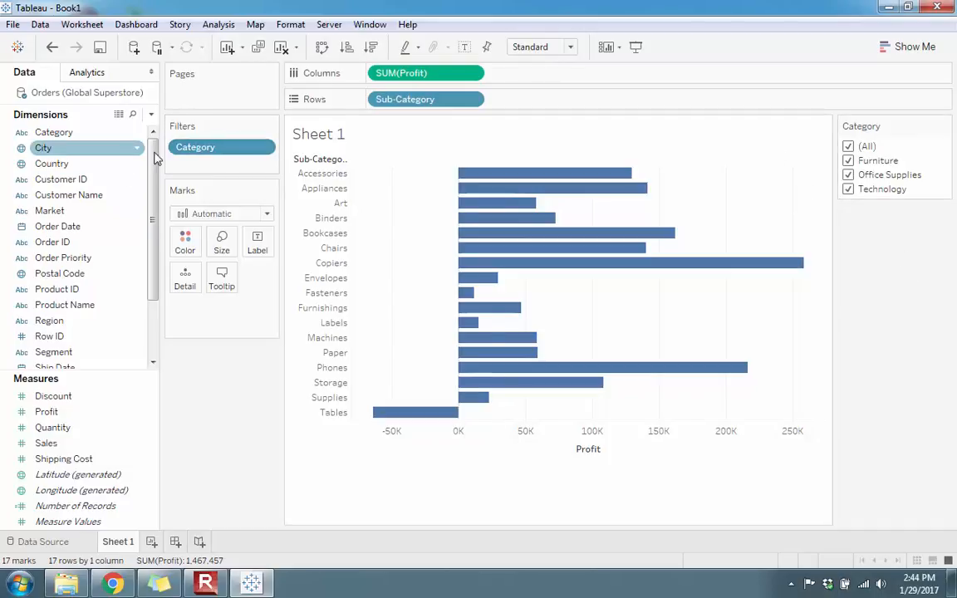
Step: Try filtering the chart to only Technology and to only Furniture, and reselect all categories
{"action": "left_click", "coordinate": [847, 160]}
{"action": "left_click", "coordinate": [848, 175]}
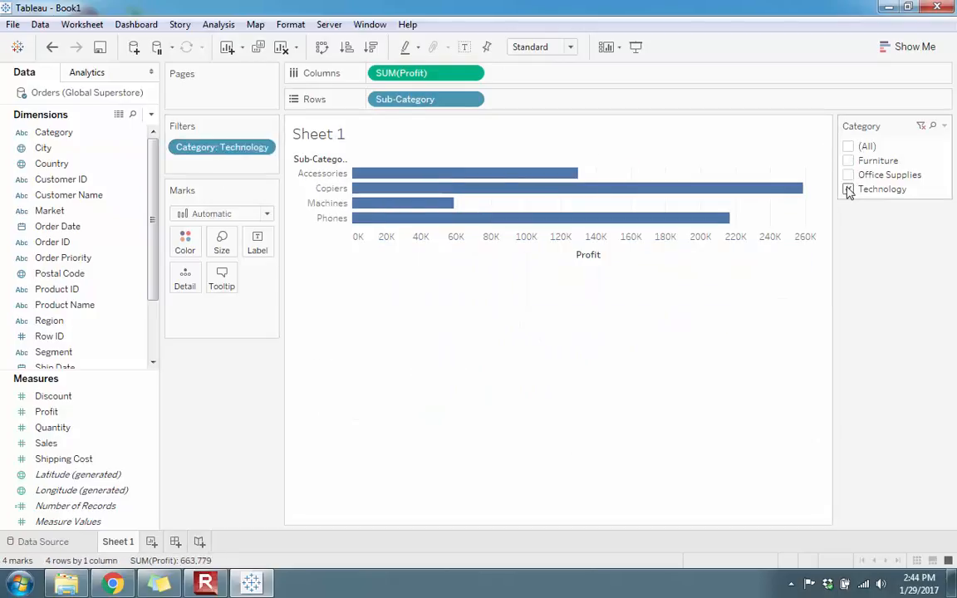
{"action": "left_click", "coordinate": [849, 147]}
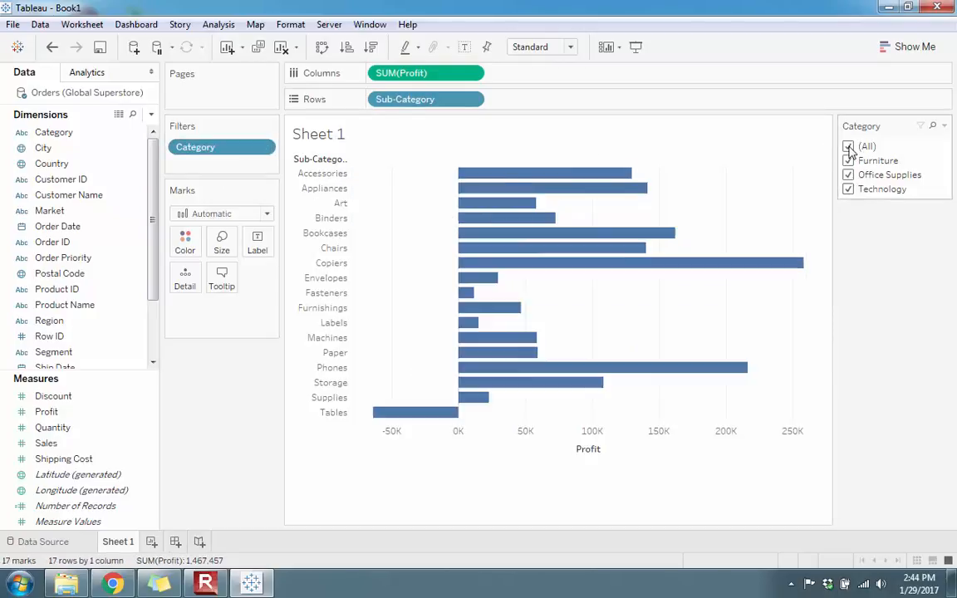
{"action": "left_click", "coordinate": [848, 147]}
{"action": "left_click", "coordinate": [847, 161]}
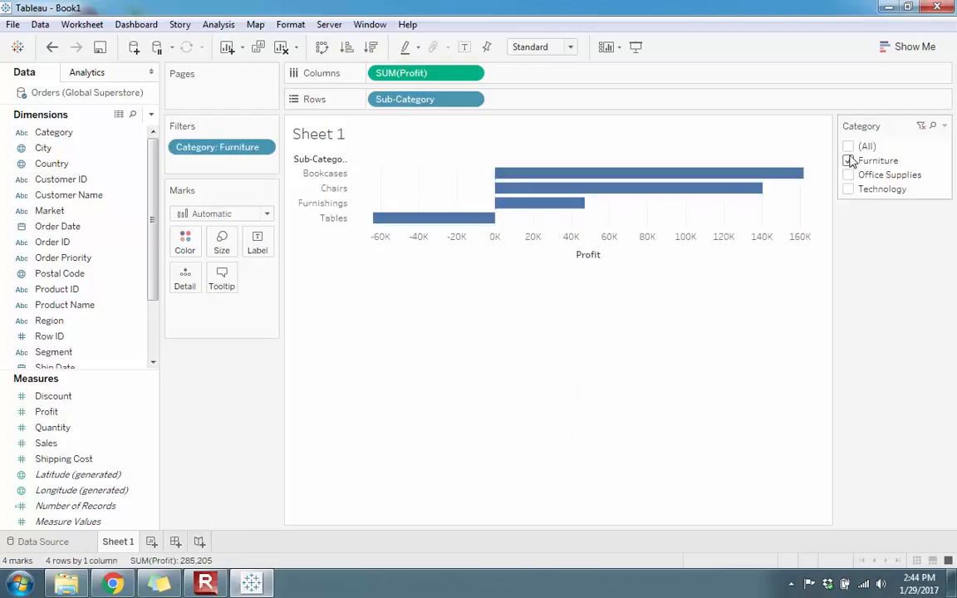
{"action": "left_click", "coordinate": [848, 146]}
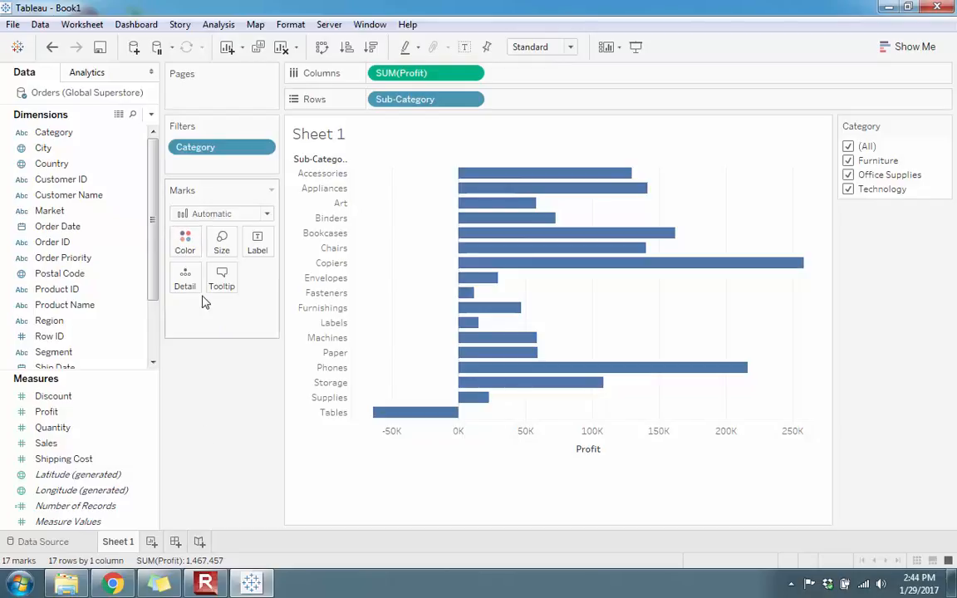
Step: Color the bars by the sum of Profit, looking over the available palettes and keeping Automatic
{"action": "left_click_drag", "start_coordinate": [45, 417], "coordinate": [186, 241]}
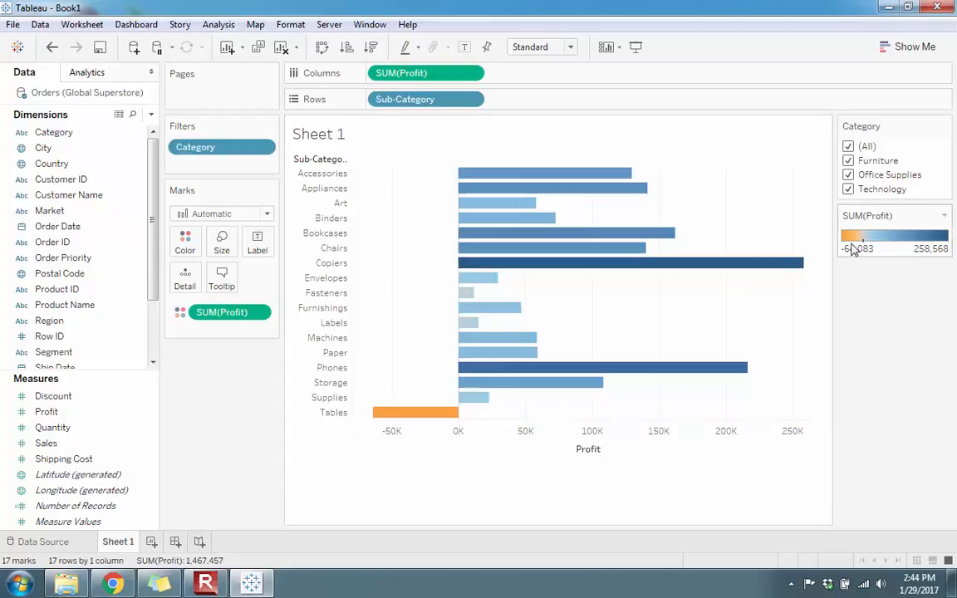
{"action": "left_click", "coordinate": [945, 216]}
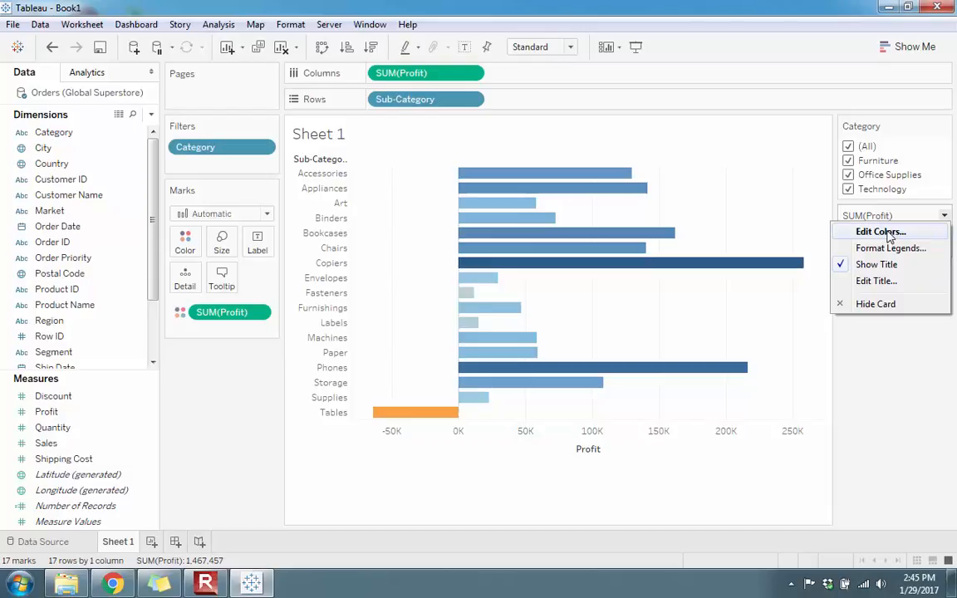
{"action": "left_click", "coordinate": [883, 233]}
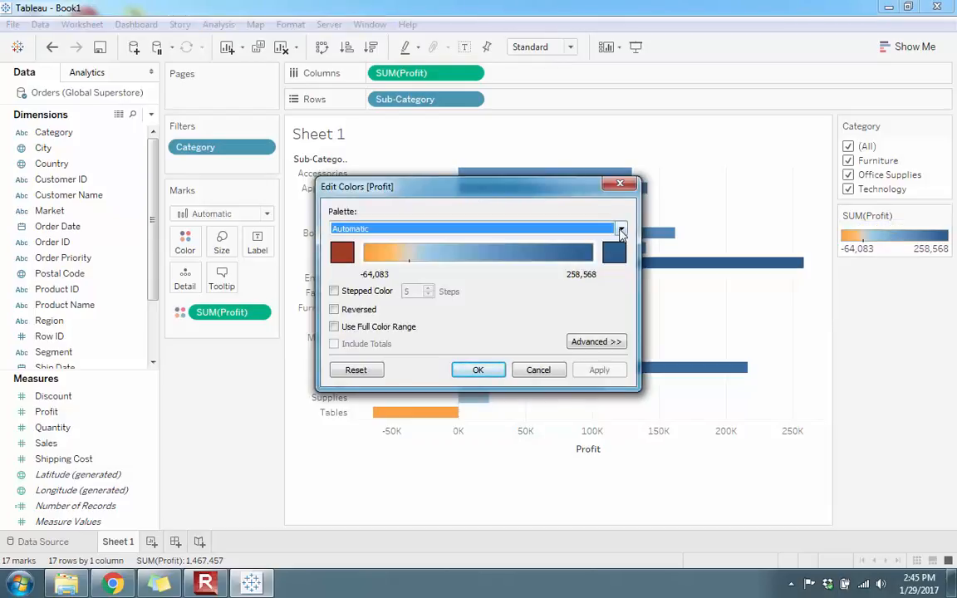
{"action": "left_click", "coordinate": [621, 230]}
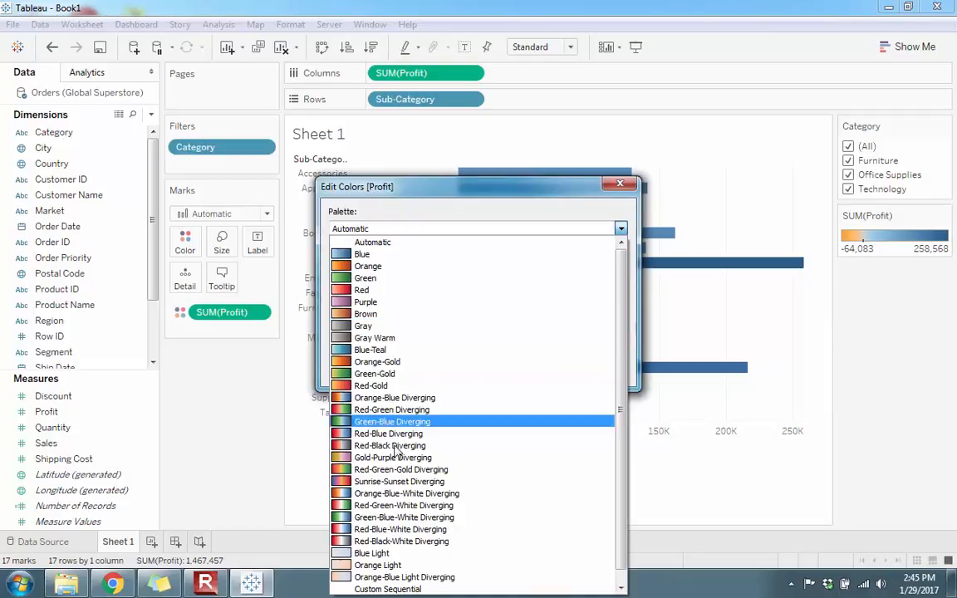
{"action": "left_click", "coordinate": [555, 197]}
{"action": "left_click", "coordinate": [479, 371]}
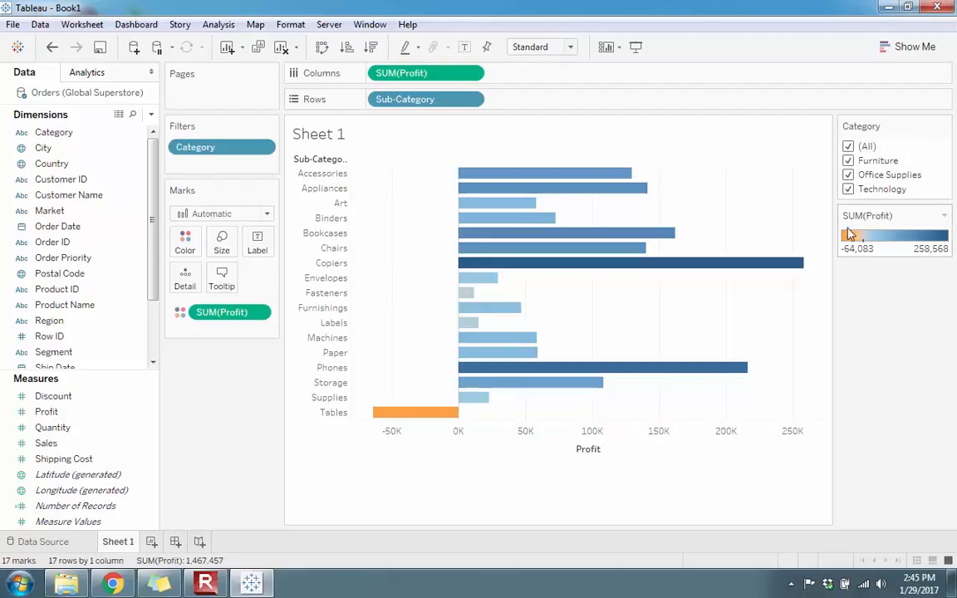
Step: Move the SUM(Profit) color legend above the Category filter card
{"action": "left_click_drag", "start_coordinate": [835, 216], "coordinate": [856, 119]}
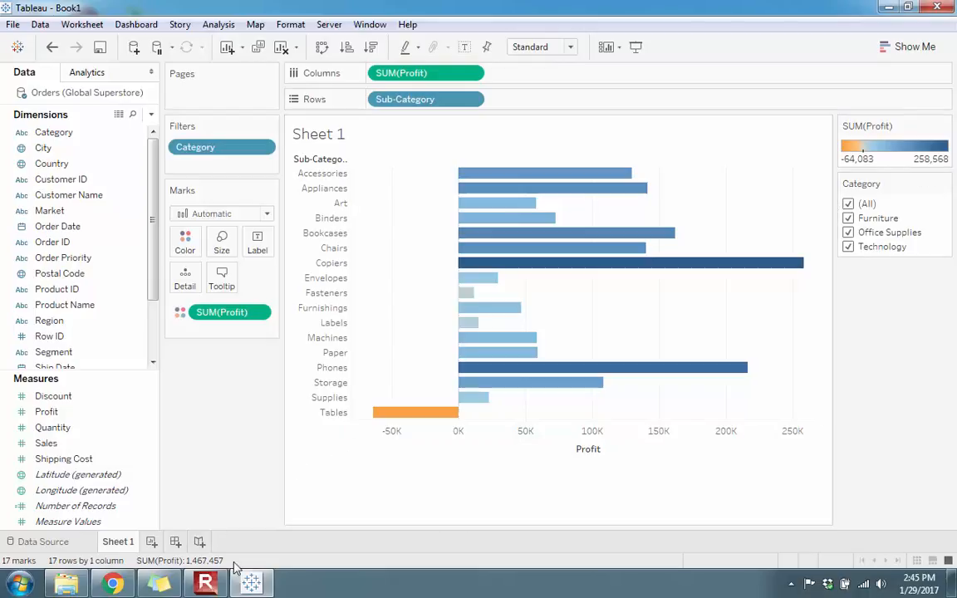
{"action": "left_click", "coordinate": [210, 584]}
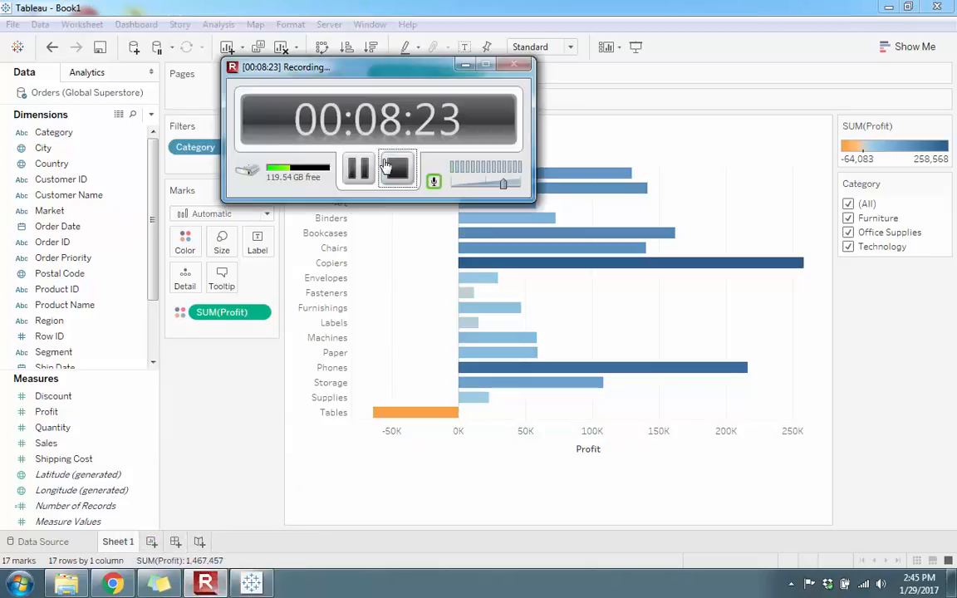